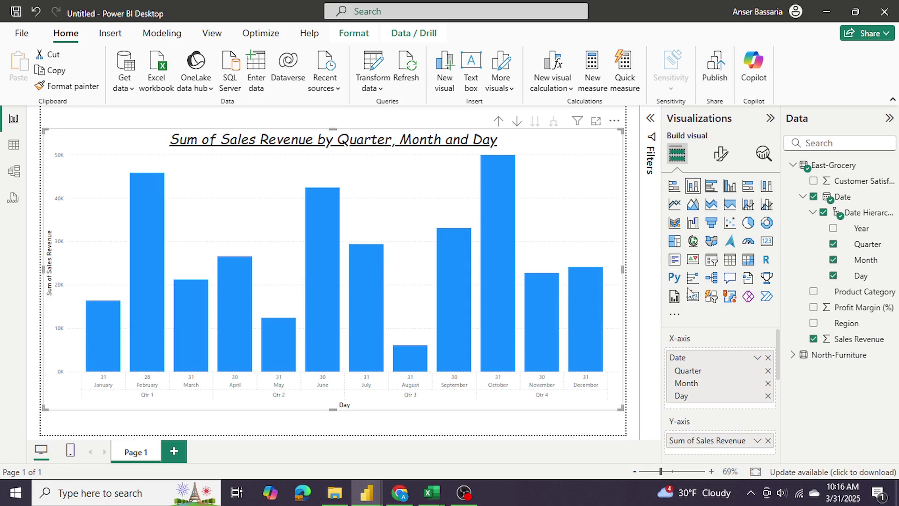
# Step: Reach the conditional formatting (fx) option for the chart's column colour under Format visual > Columns
pyautogui.click(722, 158)
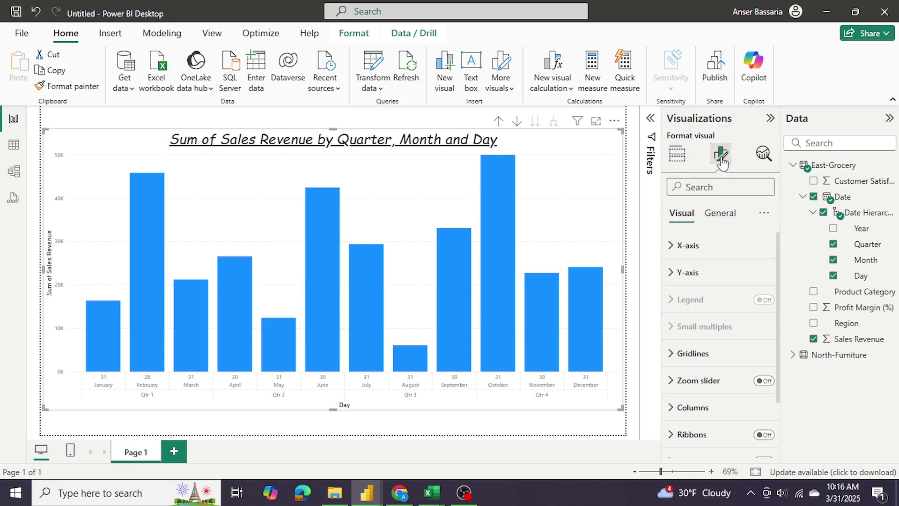
pyautogui.click(676, 408)
pyautogui.scroll(-3, 678, 365)
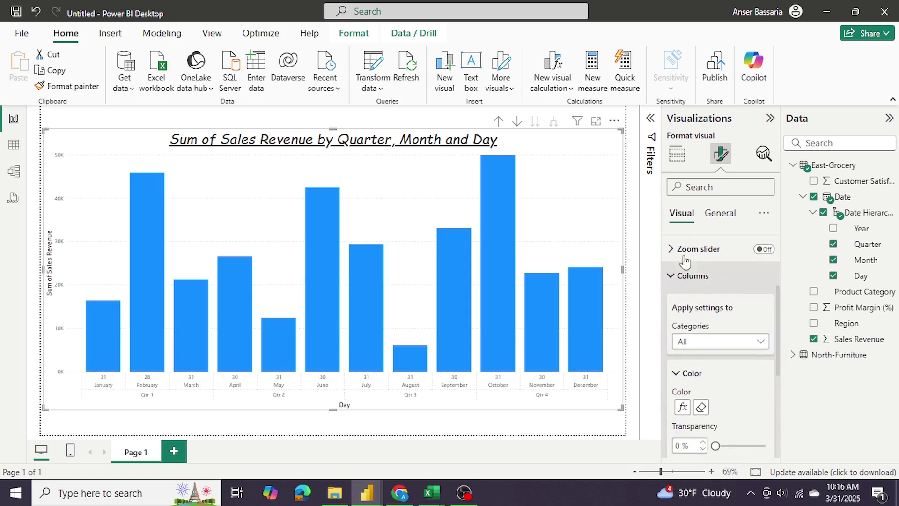
pyautogui.scroll(-3, 720, 267)
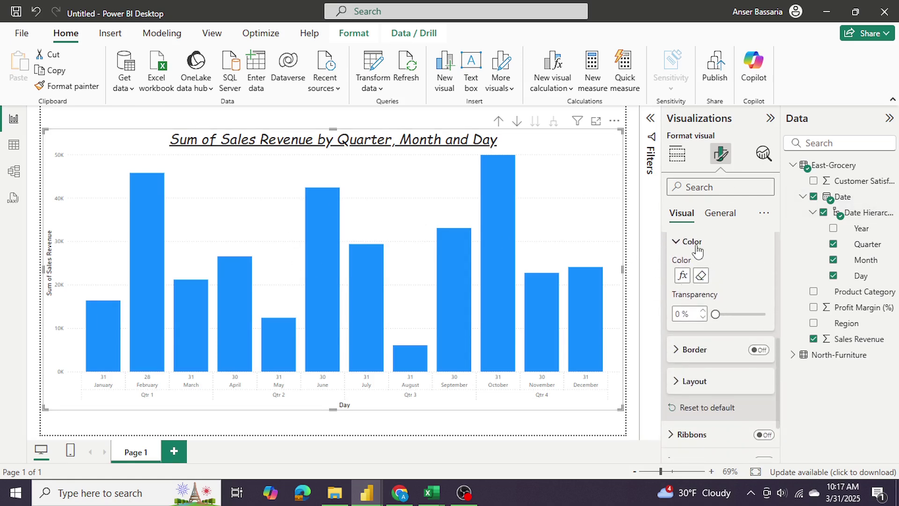
pyautogui.click(681, 280)
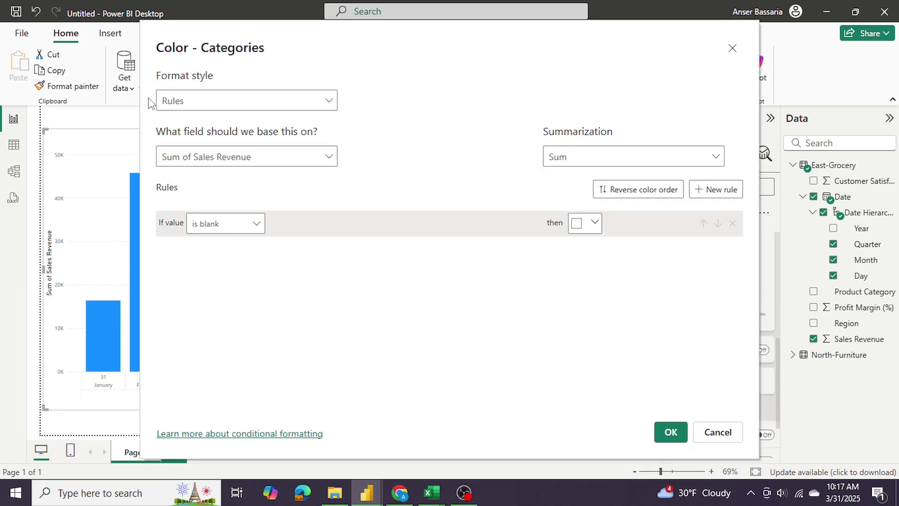
# Step: Keep Format style Rules based on Sum of Sales Revenue and reposition the rules dialog
pyautogui.click(210, 101)
pyautogui.click(197, 143)
pyautogui.click(230, 156)
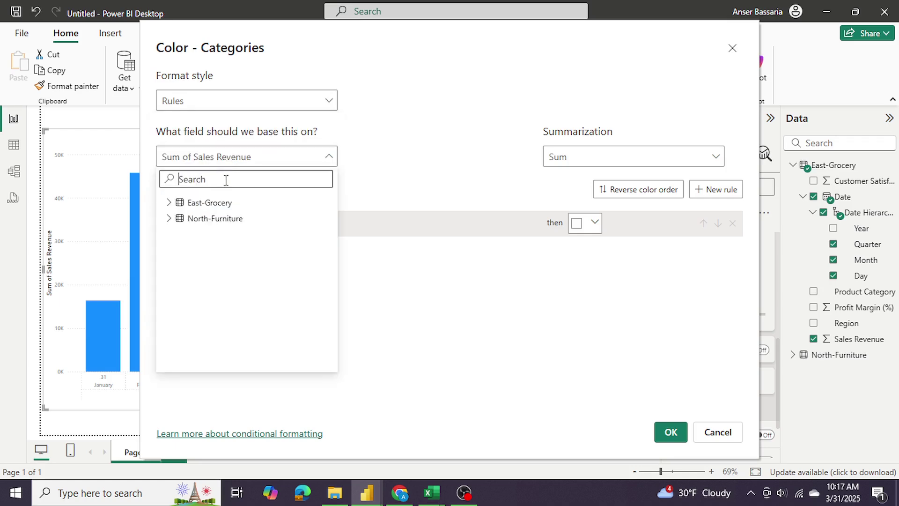
pyautogui.click(413, 170)
pyautogui.moveTo(359, 62)
pyautogui.mouseDown()
pyautogui.moveTo(415, 352)
pyautogui.moveTo(408, 91)
pyautogui.mouseUp()
# Step: Set the first rule's condition to value > 27500 and < 100000
pyautogui.click(317, 267)
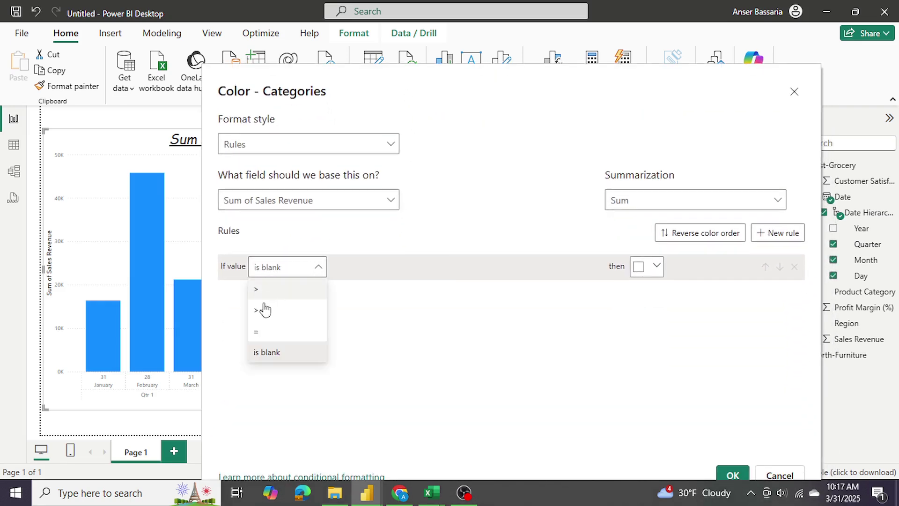
pyautogui.click(271, 291)
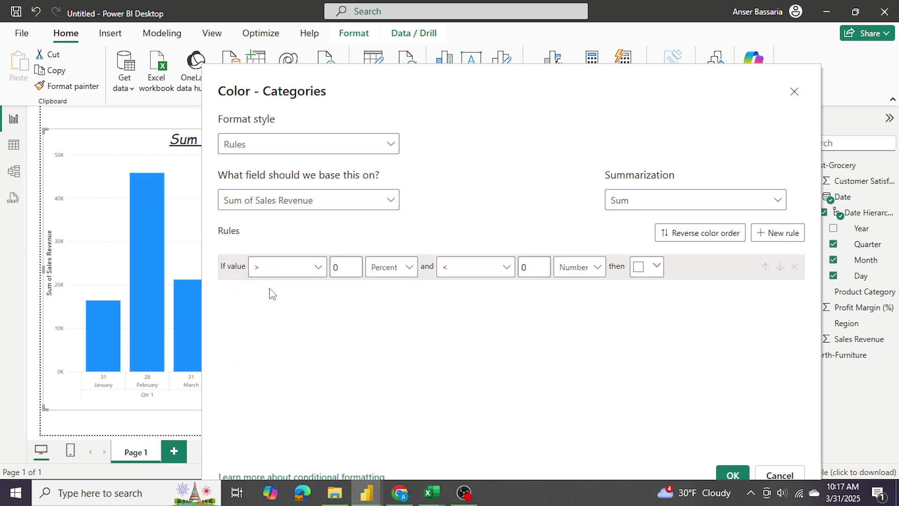
pyautogui.doubleClick(337, 266)
pyautogui.write('500')
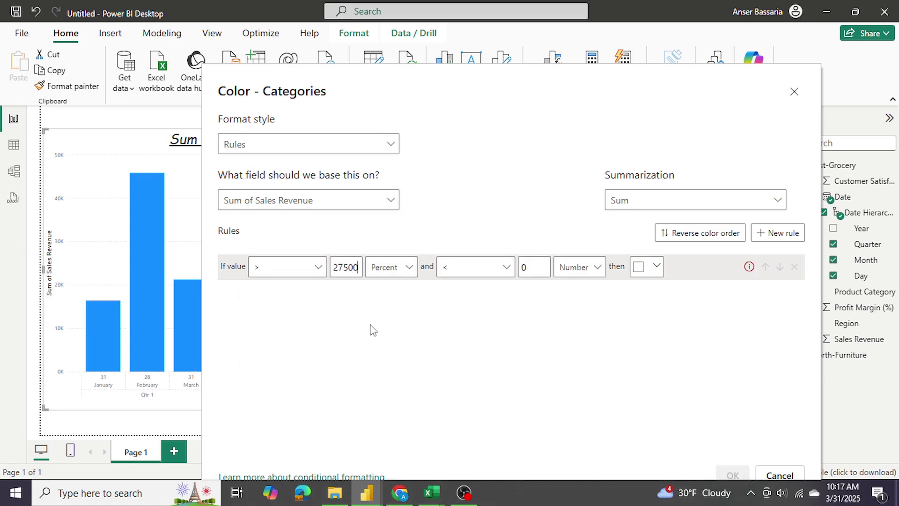
pyautogui.click(503, 267)
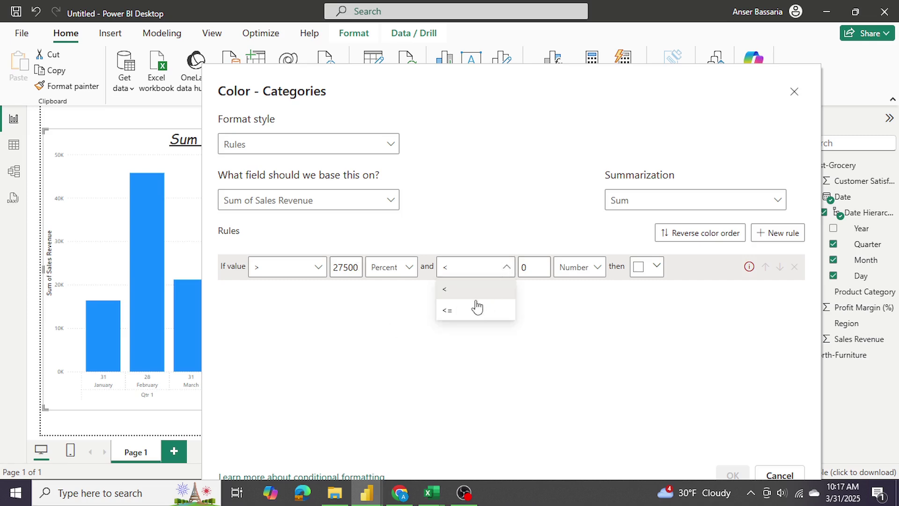
pyautogui.doubleClick(526, 267)
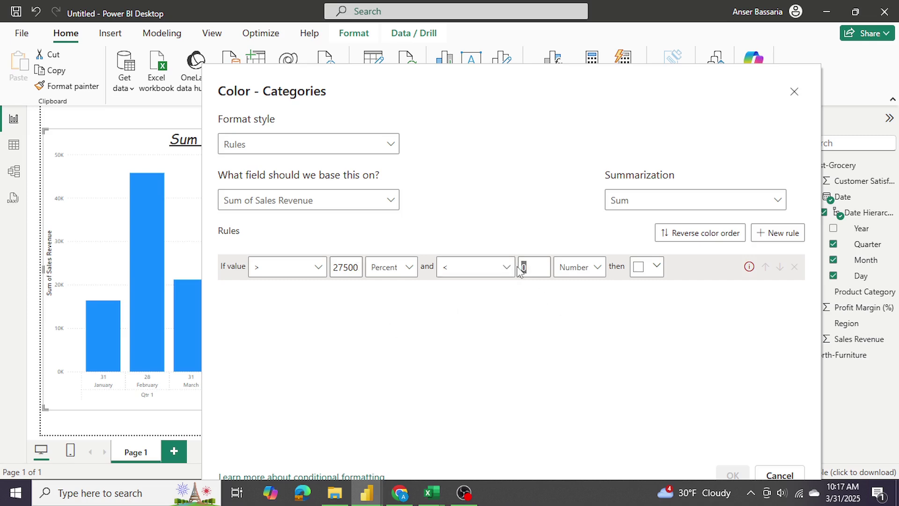
pyautogui.write('100000')
# Step: Give the first rule a bright saturated green via More colors
pyautogui.click(657, 266)
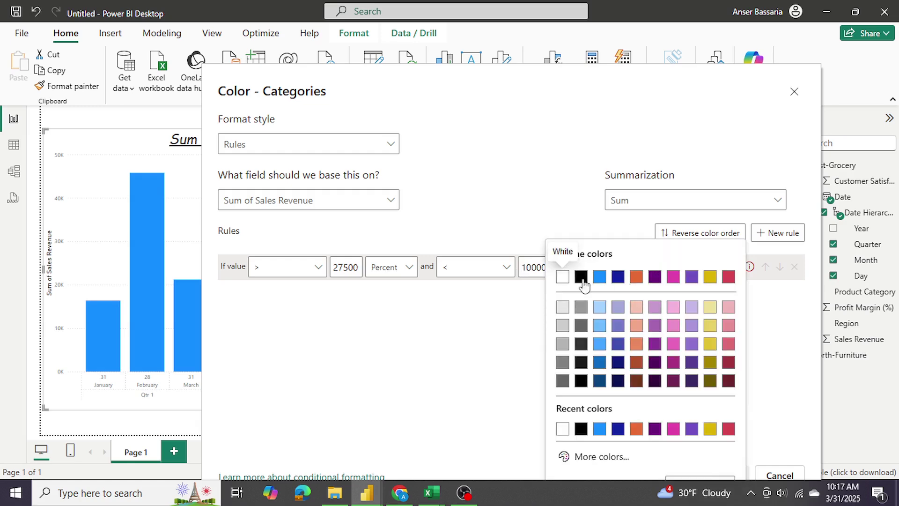
pyautogui.click(601, 456)
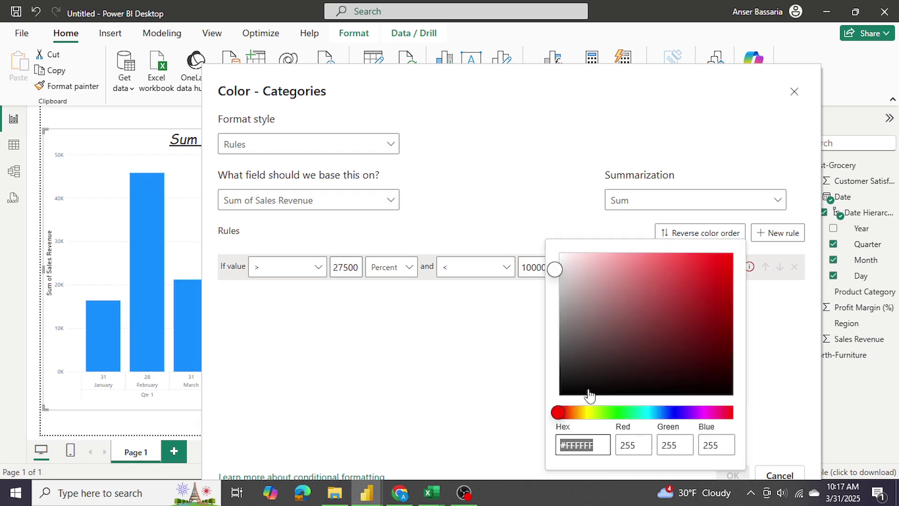
pyautogui.click(613, 413)
pyautogui.click(568, 269)
pyautogui.moveTo(568, 269)
pyautogui.mouseDown()
pyautogui.moveTo(724, 274)
pyautogui.moveTo(731, 259)
pyautogui.mouseUp()
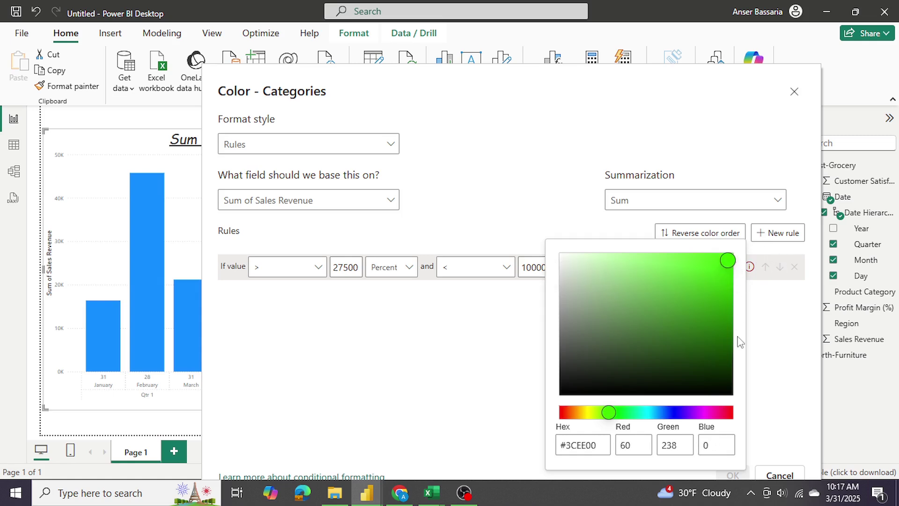
pyautogui.click(768, 403)
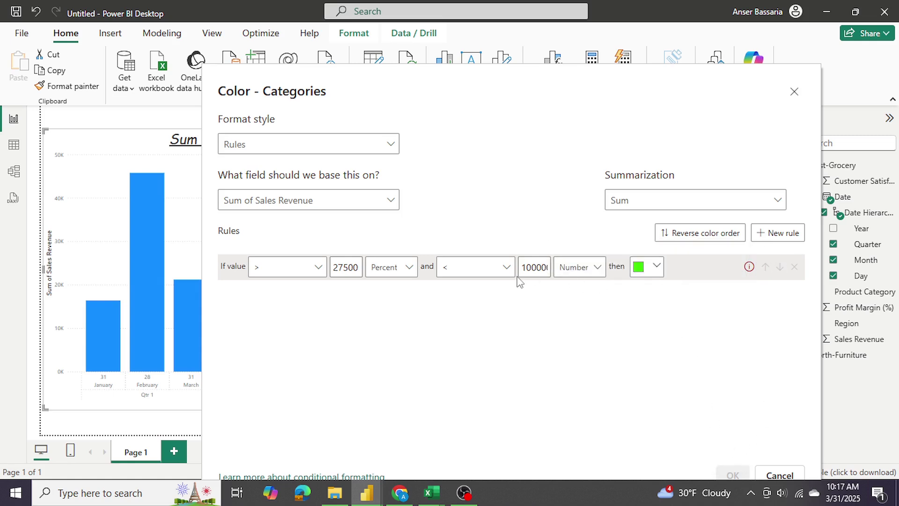
# Step: Add a second rule covering values up to and including 27500
pyautogui.click(778, 233)
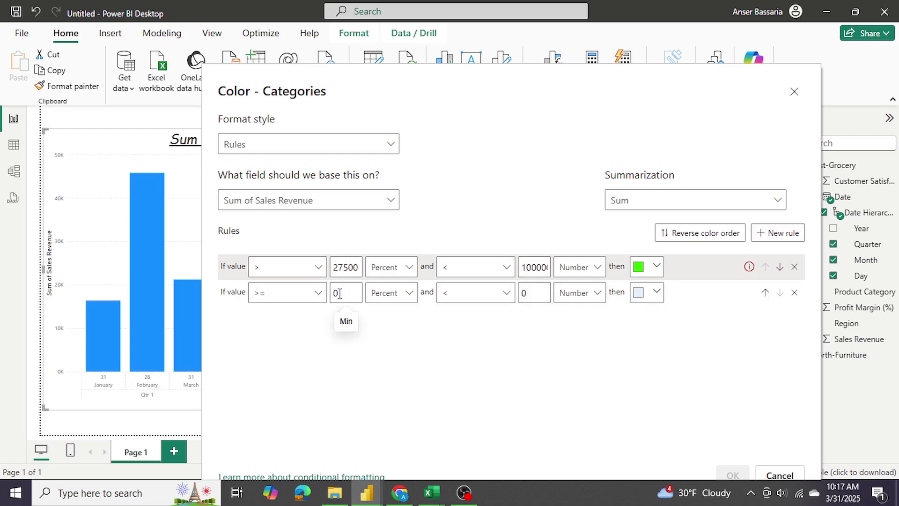
pyautogui.click(476, 293)
pyautogui.click(464, 332)
pyautogui.doubleClick(534, 293)
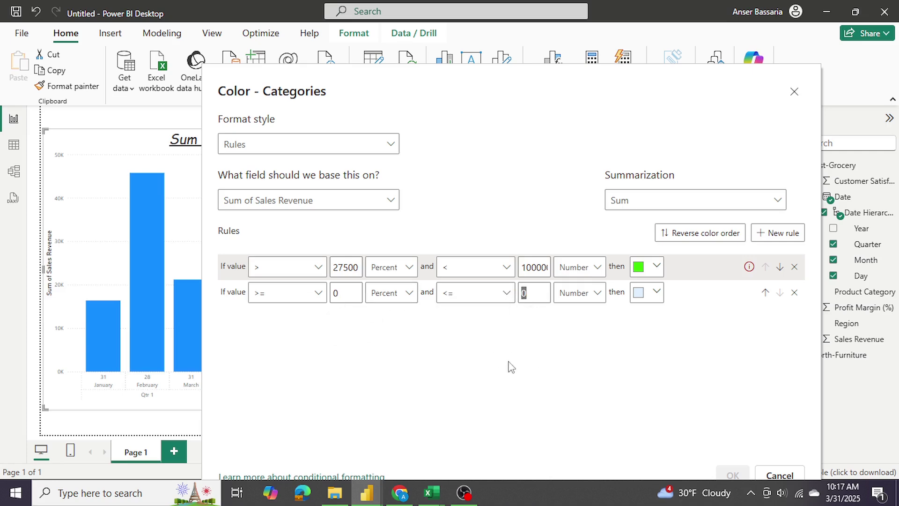
pyautogui.write('27500')
# Step: Give the second rule a strong red via the custom colour picker
pyautogui.click(657, 293)
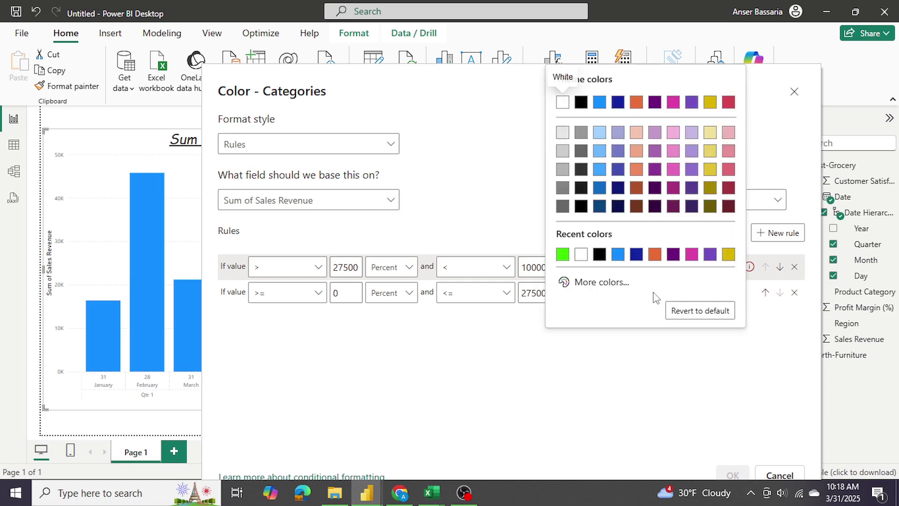
pyautogui.click(594, 282)
pyautogui.click(566, 238)
pyautogui.moveTo(596, 91); pyautogui.dragTo(724, 107)
pyautogui.click(713, 364)
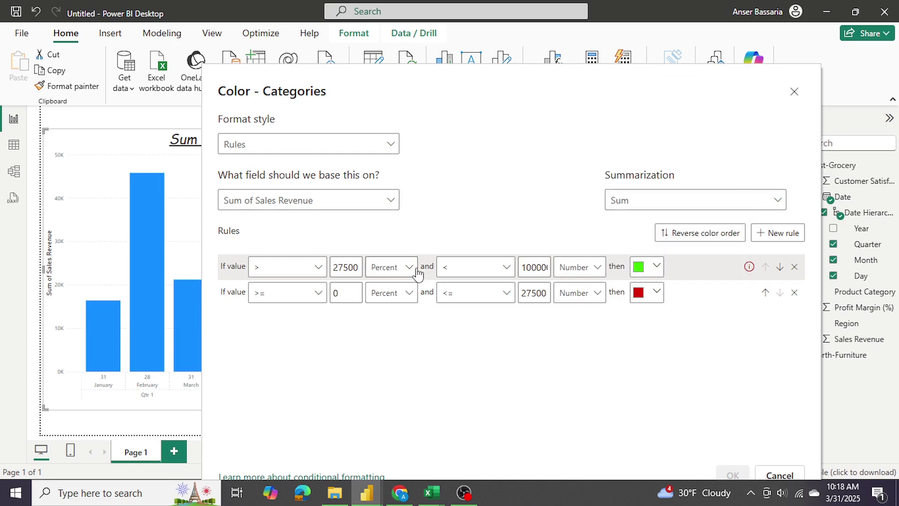
# Step: Set both rules' value type to Number
pyautogui.click(402, 268)
pyautogui.click(386, 288)
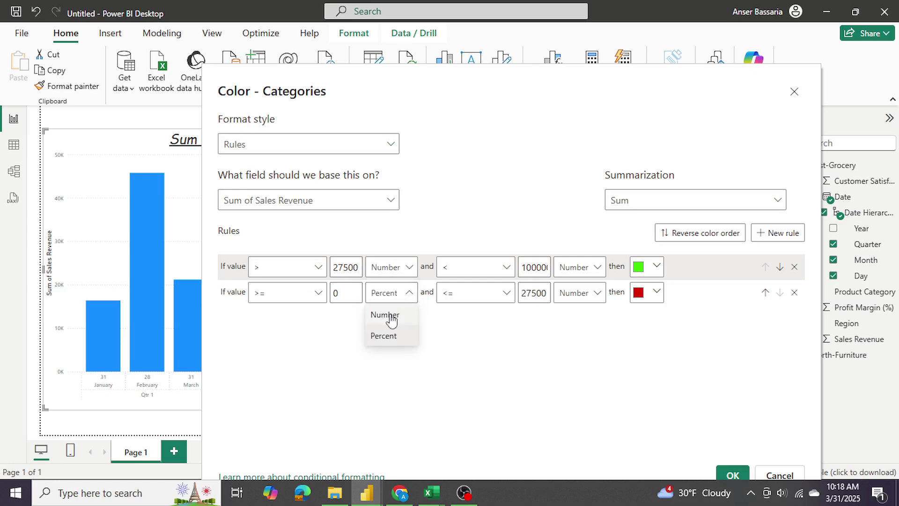
pyautogui.click(386, 314)
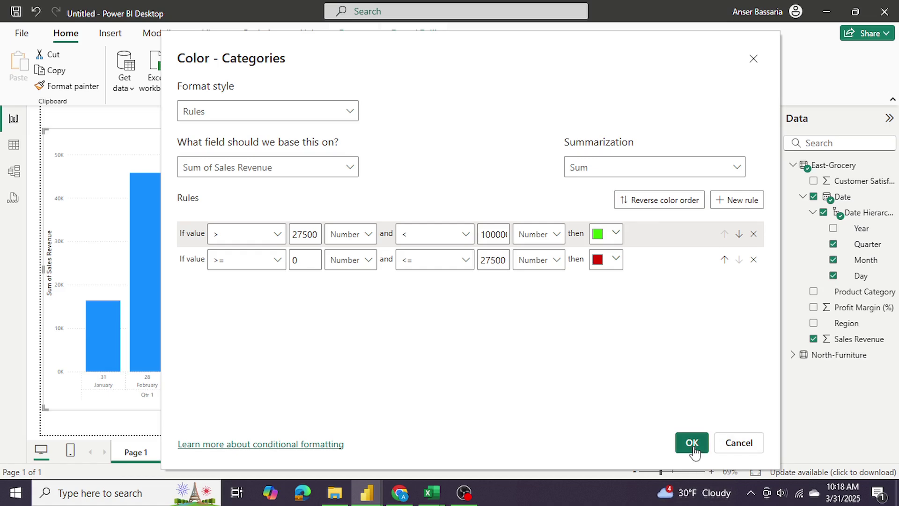
# Step: Apply the green and red colour rules to the chart's bars
pyautogui.click(692, 443)
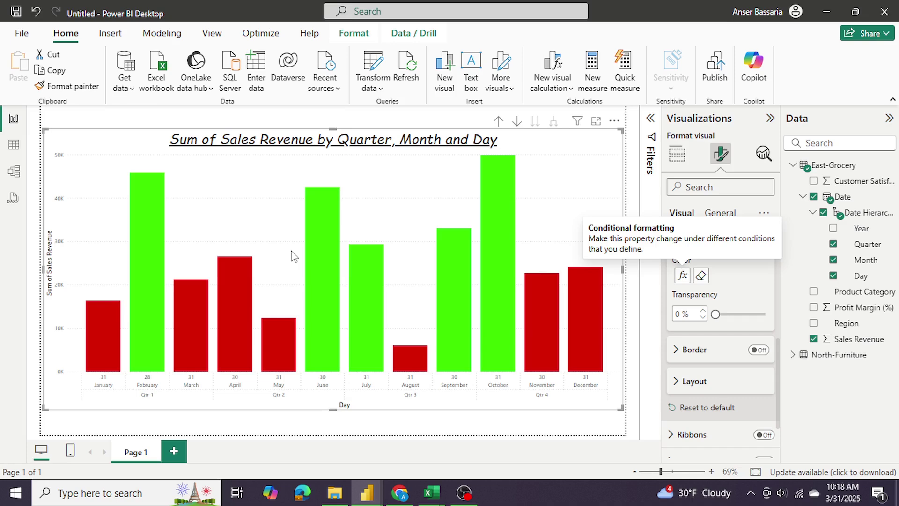
pyautogui.moveTo(431, 492)
pyautogui.click(503, 436)
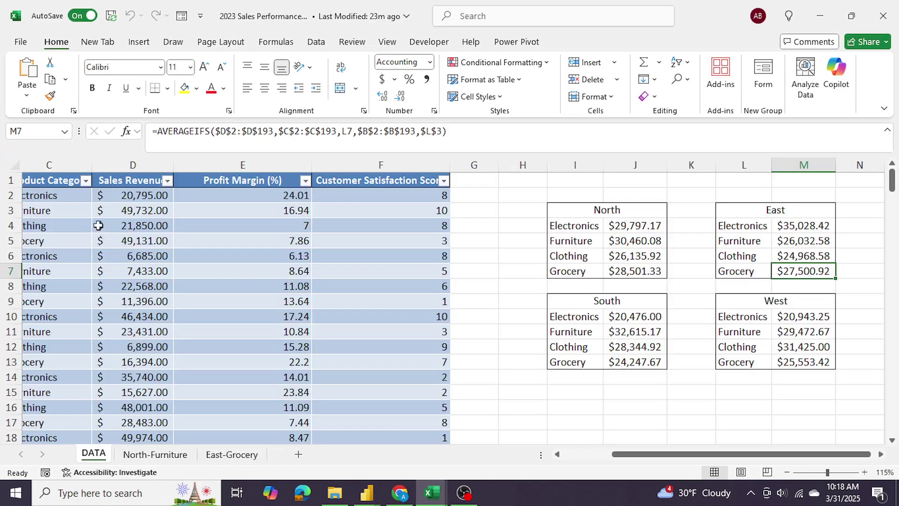
pyautogui.moveTo(661, 454); pyautogui.dragTo(611, 454)
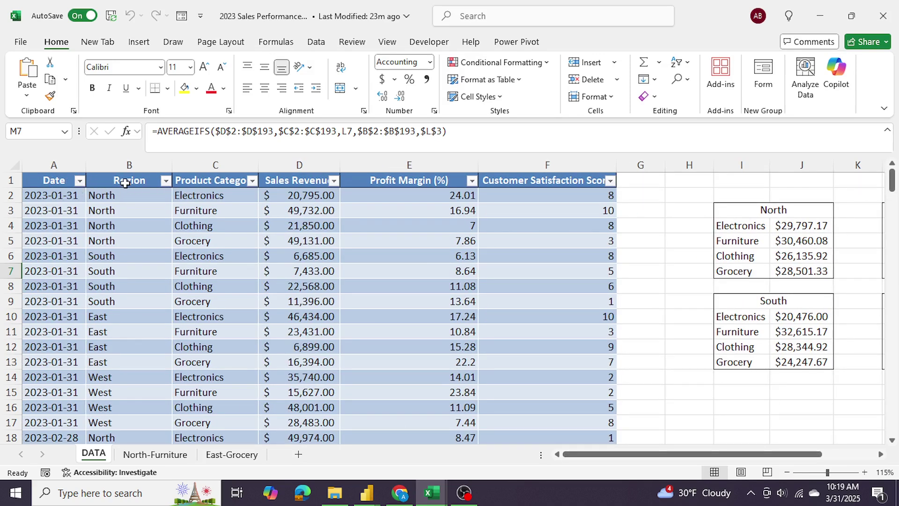
pyautogui.moveTo(129, 180); pyautogui.dragTo(156, 252)
pyautogui.moveTo(215, 180); pyautogui.dragTo(217, 337)
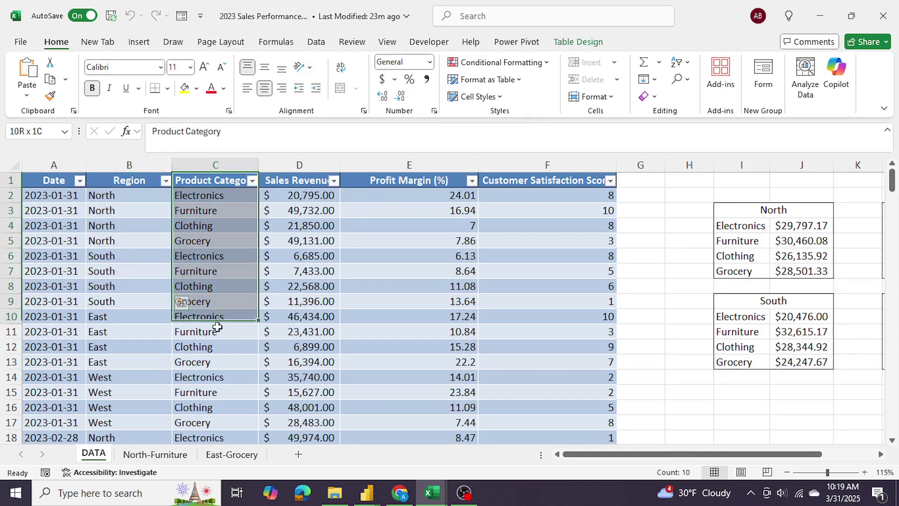
pyautogui.moveTo(299, 180); pyautogui.dragTo(303, 316)
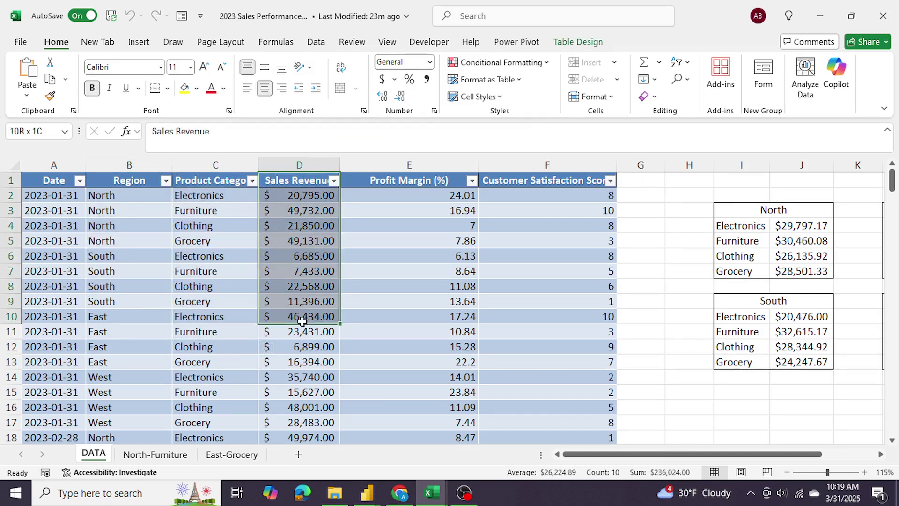
pyautogui.moveTo(584, 454); pyautogui.dragTo(637, 454)
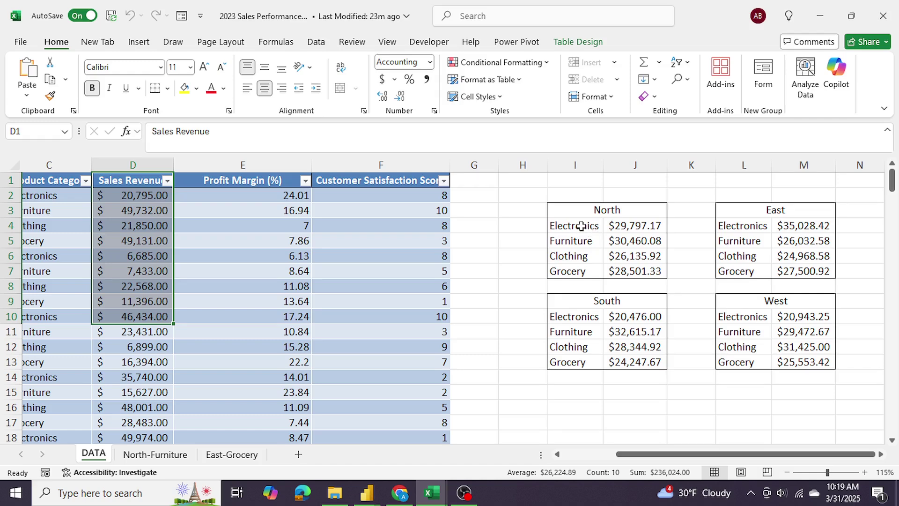
pyautogui.click(581, 226)
pyautogui.click(611, 209)
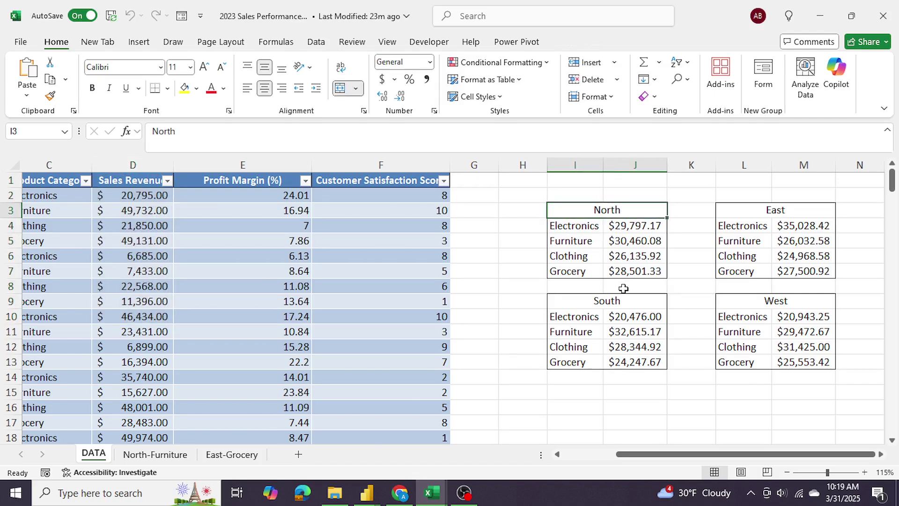
pyautogui.moveTo(671, 454); pyautogui.dragTo(629, 454)
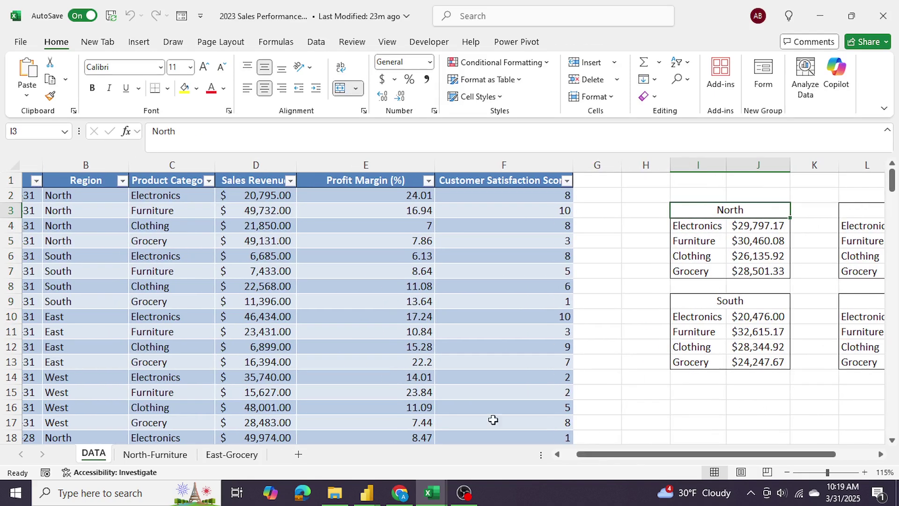
pyautogui.click(103, 202)
pyautogui.click(169, 194)
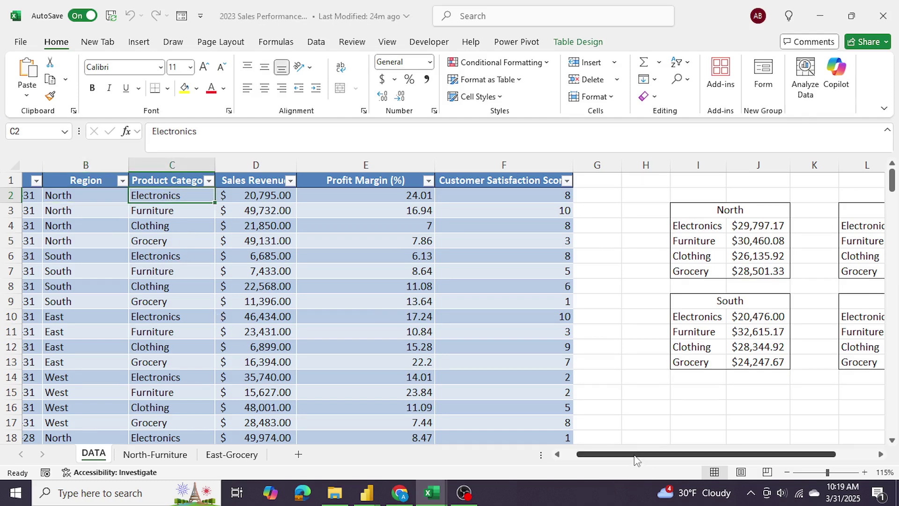
pyautogui.moveTo(632, 454); pyautogui.dragTo(647, 455)
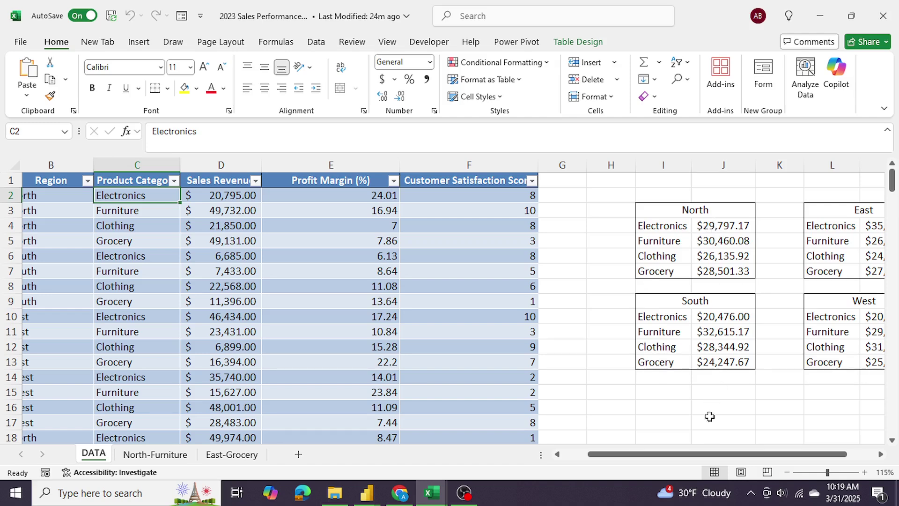
pyautogui.moveTo(646, 454); pyautogui.dragTo(625, 454)
# Step: Filter the sales table to Region North and Product Category Electronics only
pyautogui.click(166, 182)
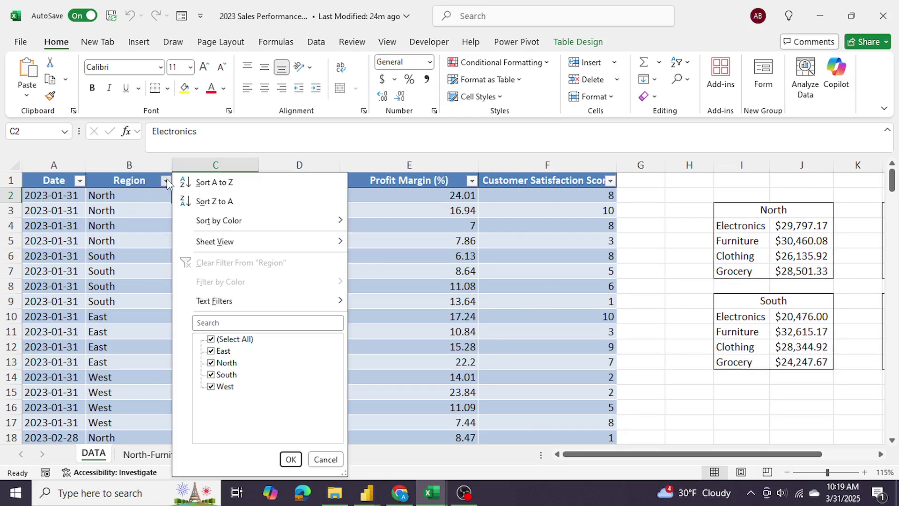
pyautogui.click(211, 339)
pyautogui.click(211, 363)
pyautogui.click(291, 459)
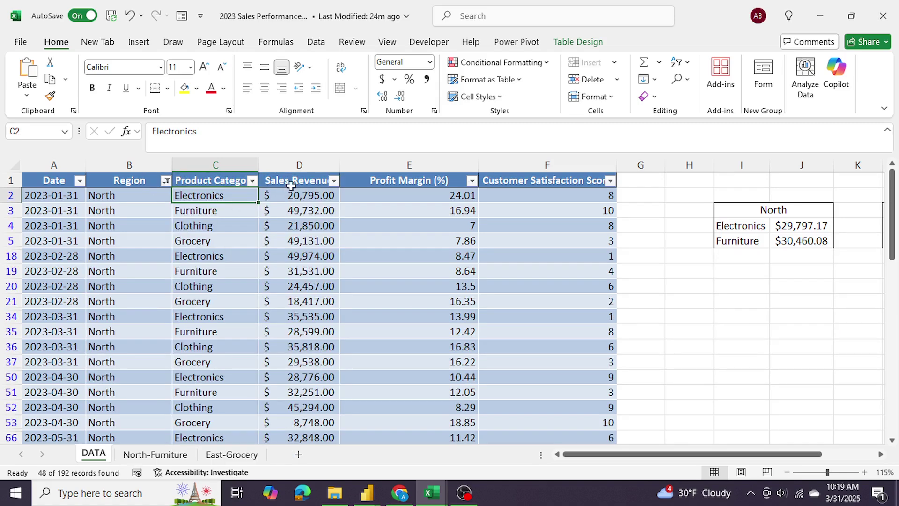
pyautogui.click(251, 181)
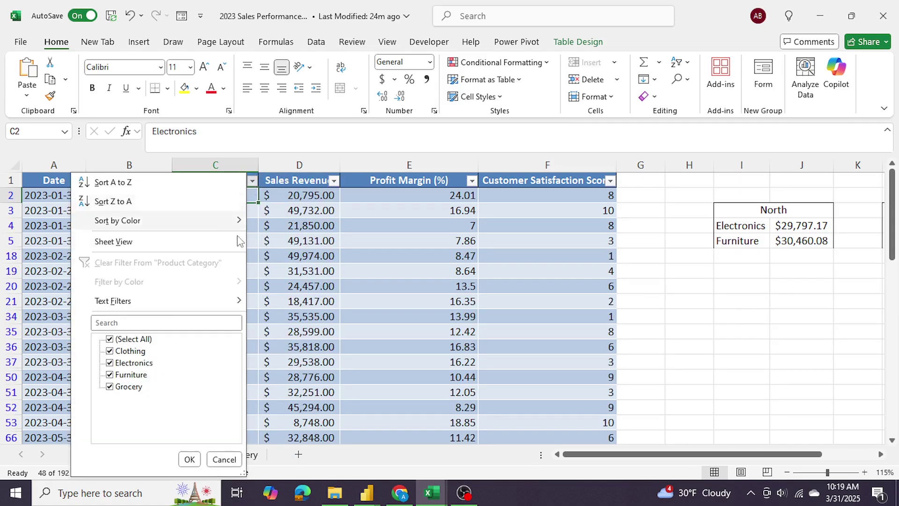
pyautogui.click(110, 339)
pyautogui.click(110, 363)
pyautogui.click(189, 459)
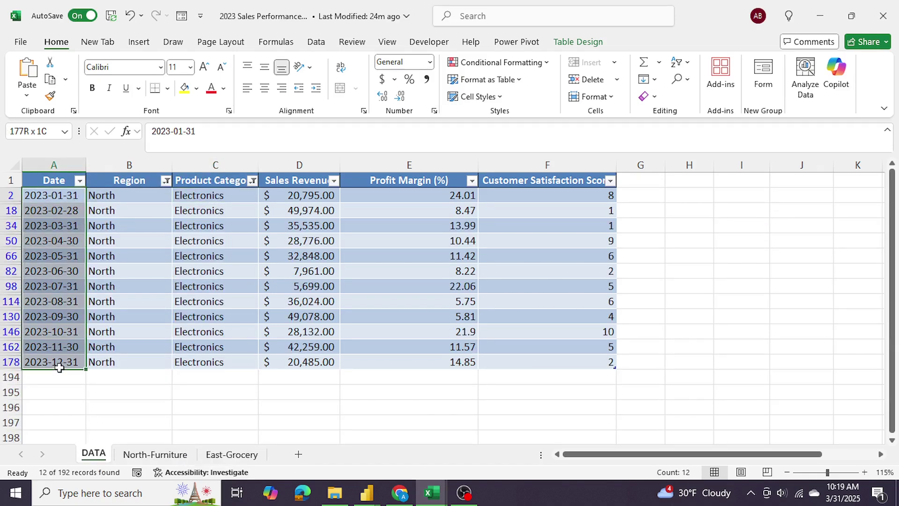
# Step: Review the 12 North Electronics records, checking January and November revenue and the North-Furniture sheet
pyautogui.moveTo(51, 195)
pyautogui.mouseDown()
pyautogui.moveTo(136, 363)
pyautogui.moveTo(491, 364)
pyautogui.mouseUp()
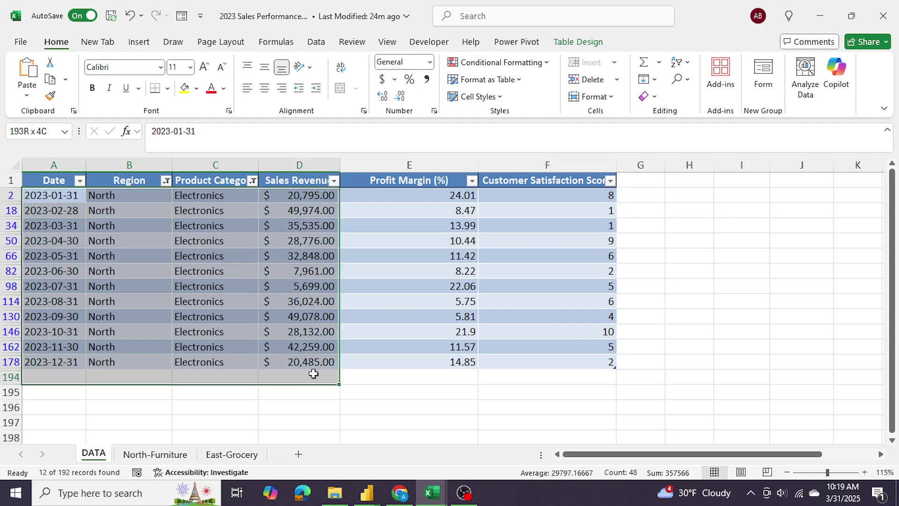
pyautogui.click(491, 364)
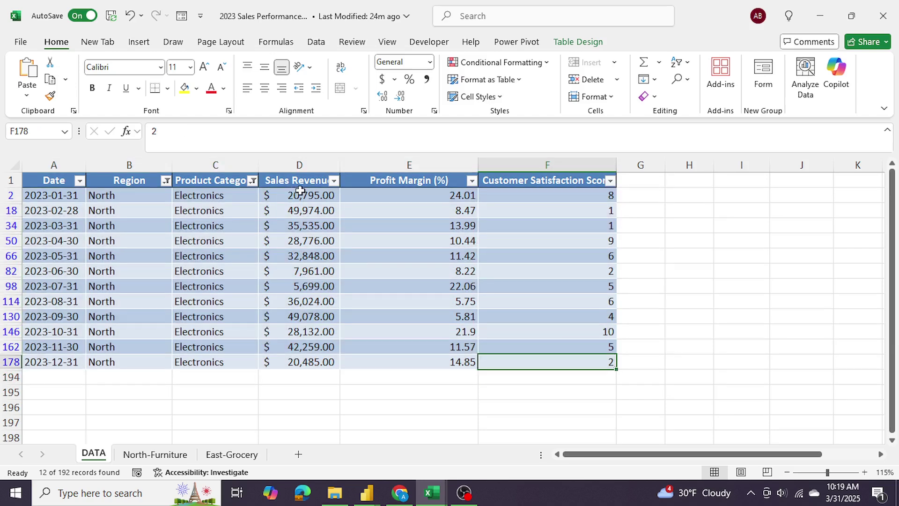
pyautogui.click(307, 194)
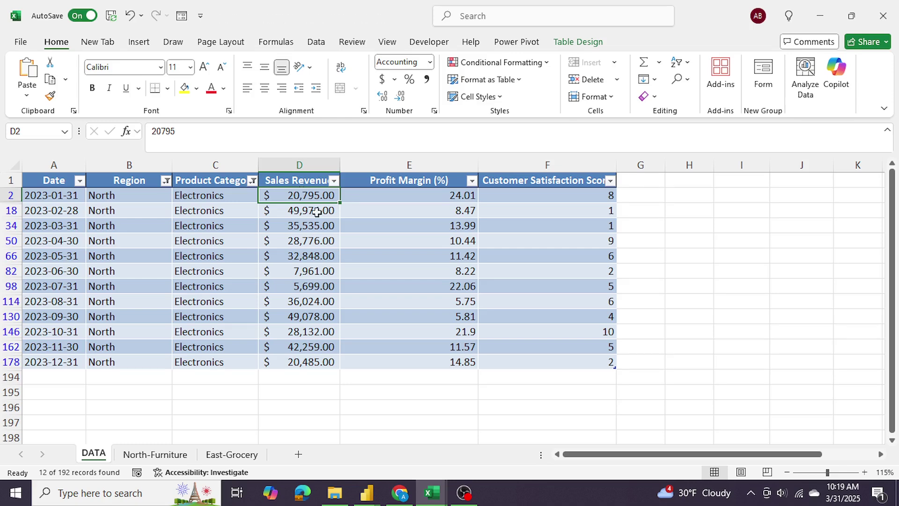
pyautogui.click(309, 347)
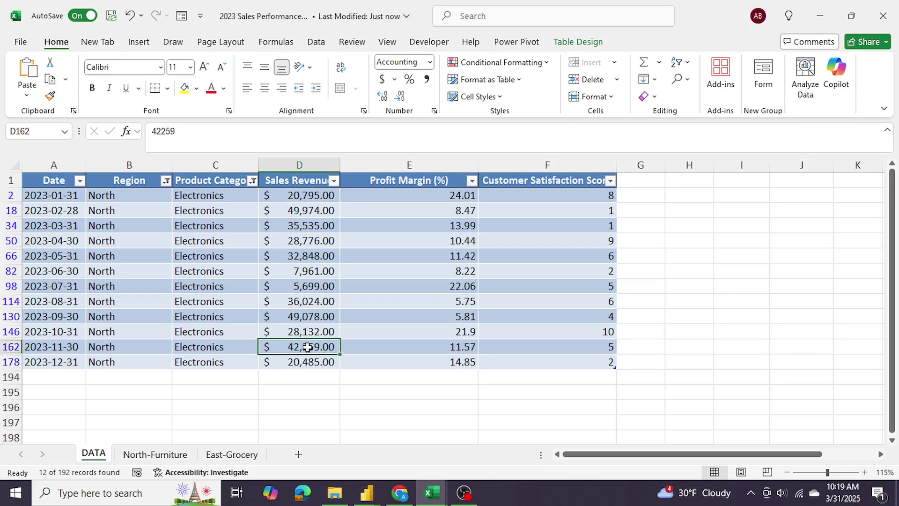
pyautogui.click(397, 407)
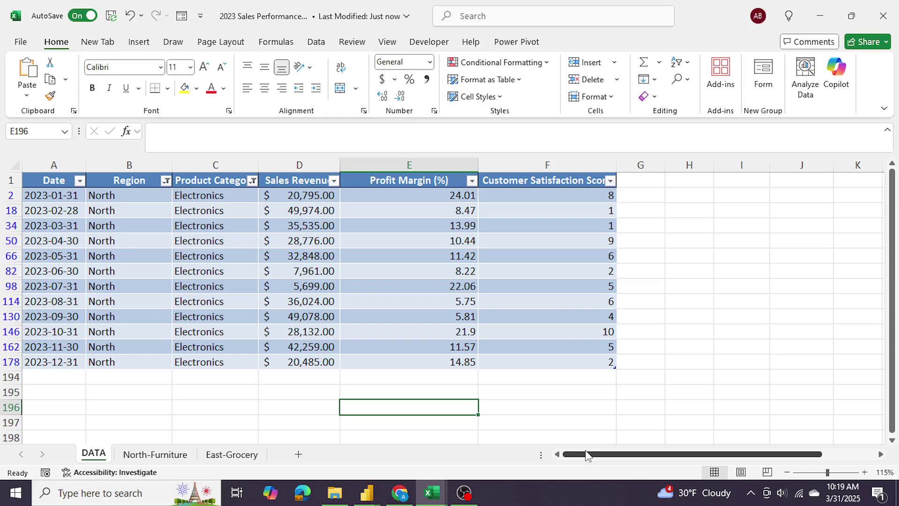
pyautogui.click(145, 454)
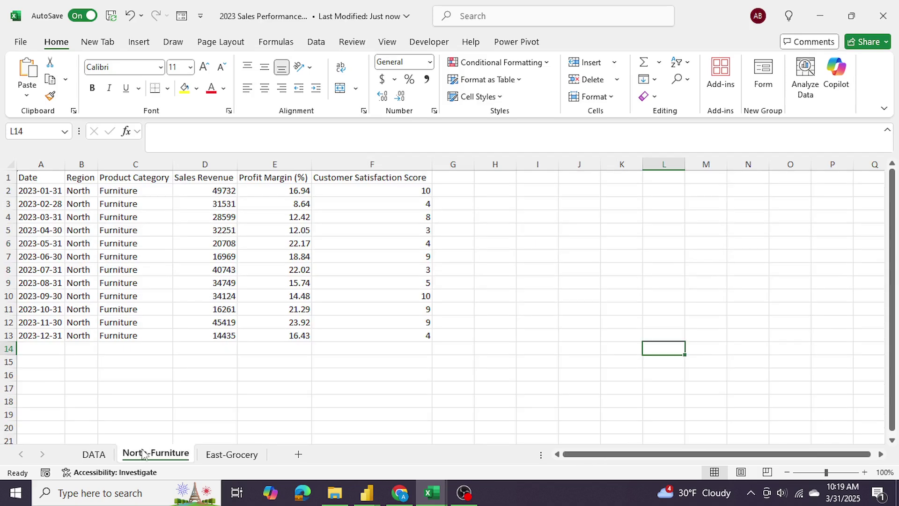
pyautogui.click(94, 454)
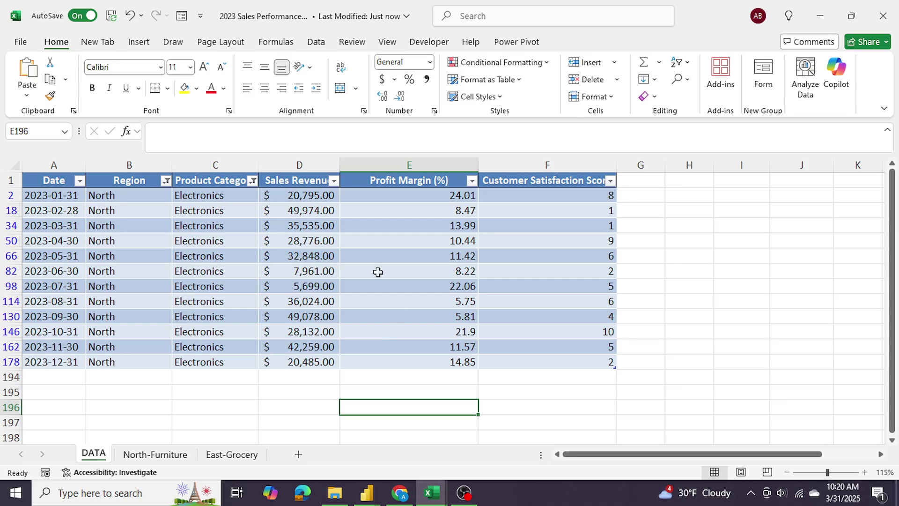
# Step: Reset the Product Category filter to Select All so every record shows on the DATA sheet
pyautogui.click(166, 180)
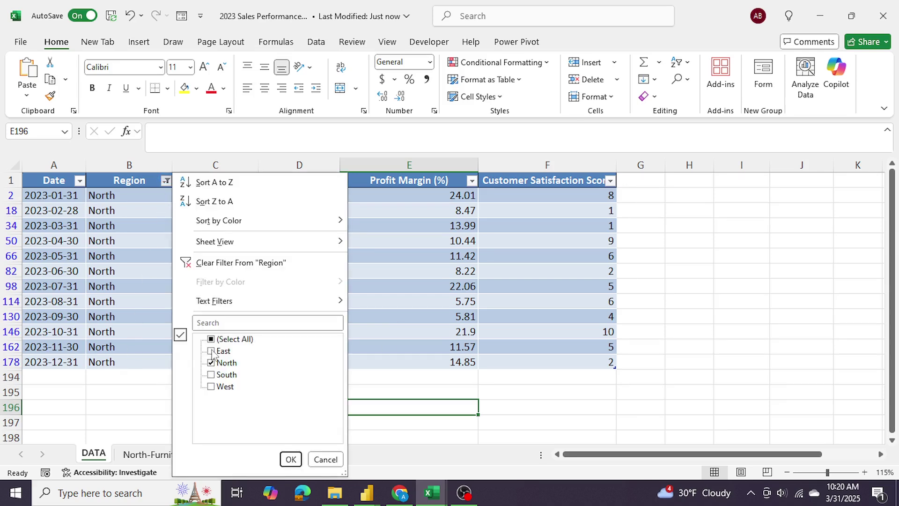
pyautogui.click(291, 459)
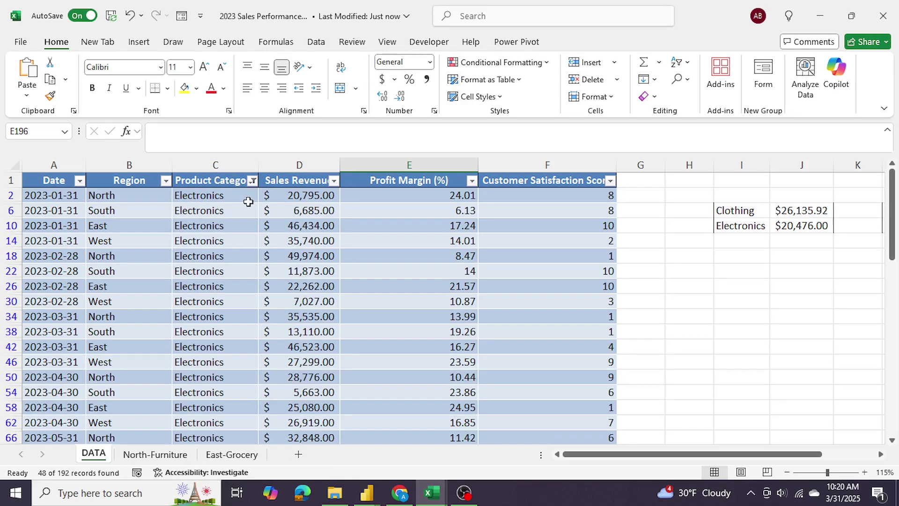
pyautogui.click(252, 181)
pyautogui.click(110, 338)
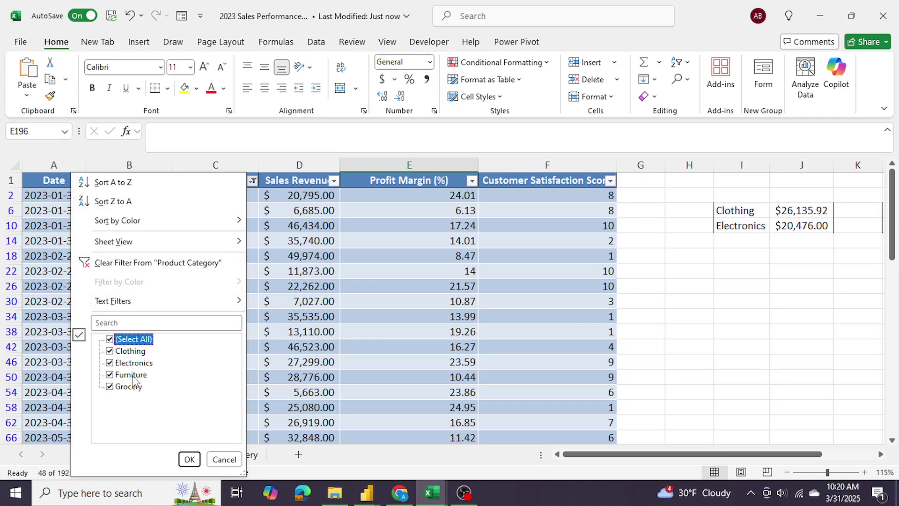
pyautogui.click(188, 459)
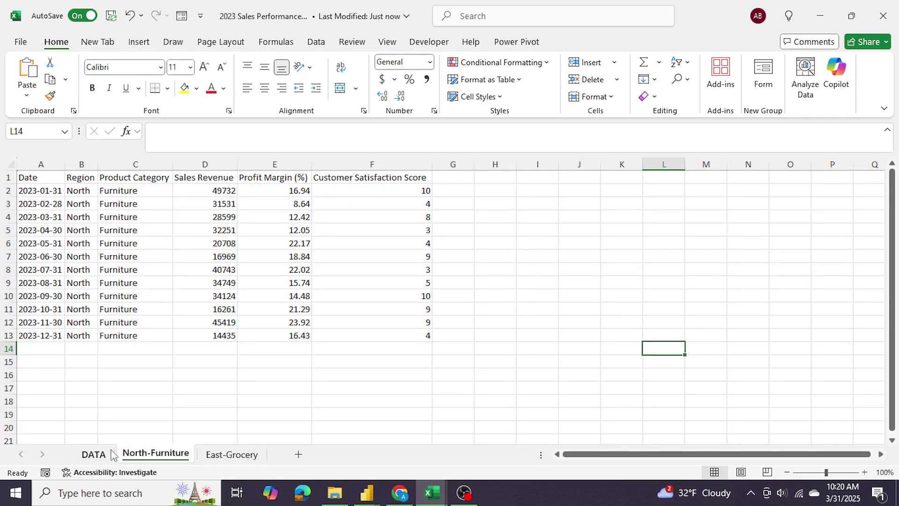
pyautogui.click(93, 454)
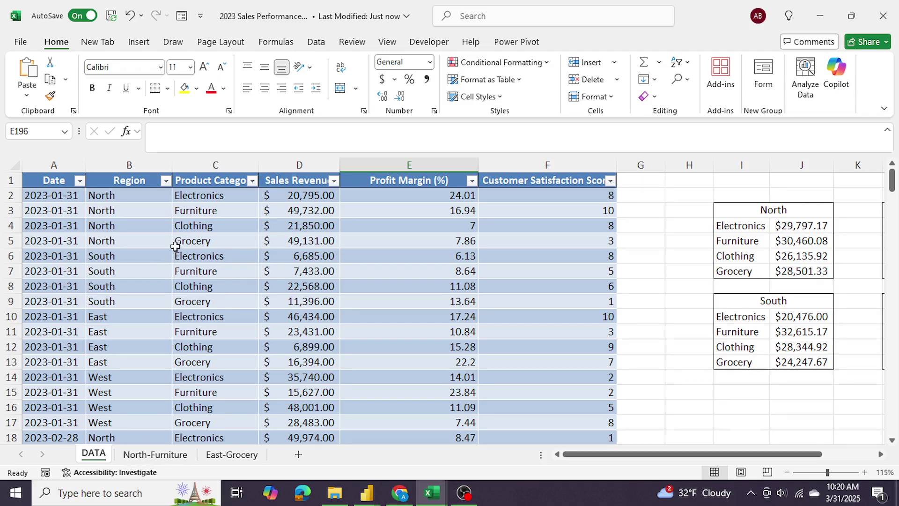
# Step: Inspect the Region and Product Category columns, picking East in B10 and Grocery in C13
pyautogui.moveTo(135, 180); pyautogui.dragTo(124, 377)
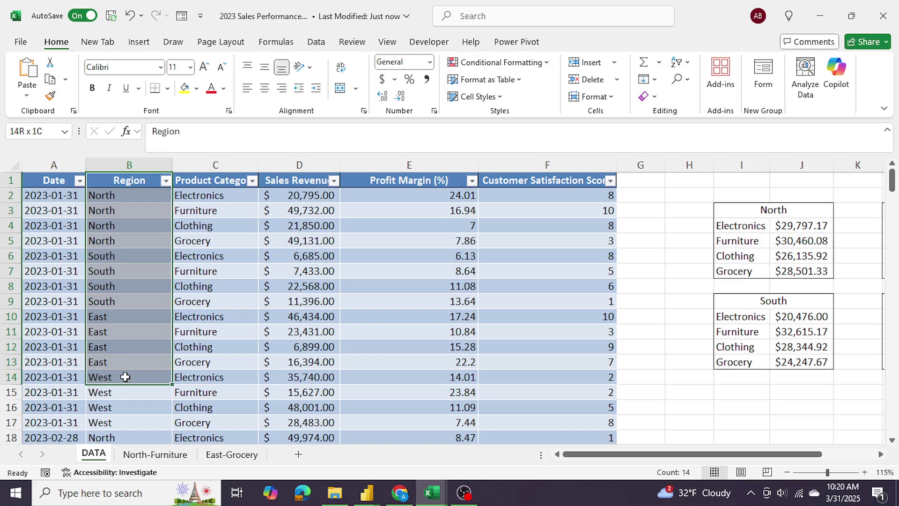
pyautogui.moveTo(215, 182); pyautogui.dragTo(215, 256)
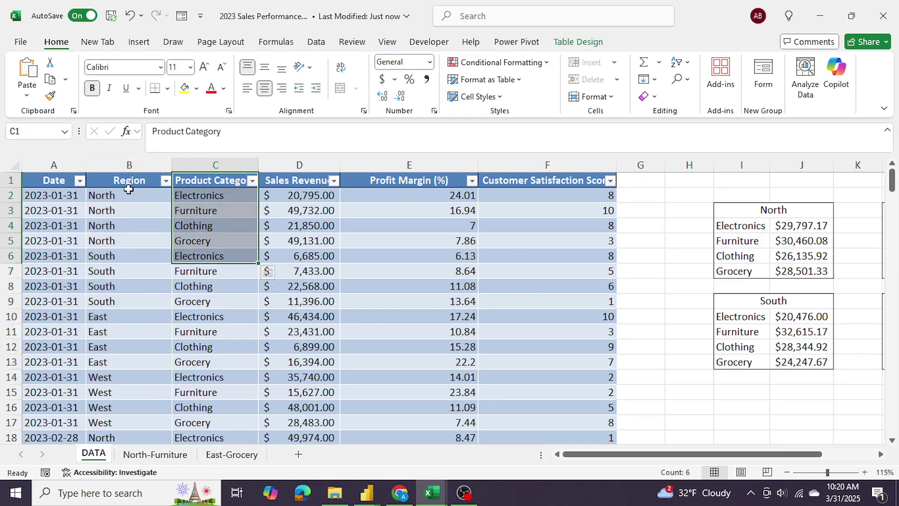
pyautogui.click(129, 316)
pyautogui.click(196, 362)
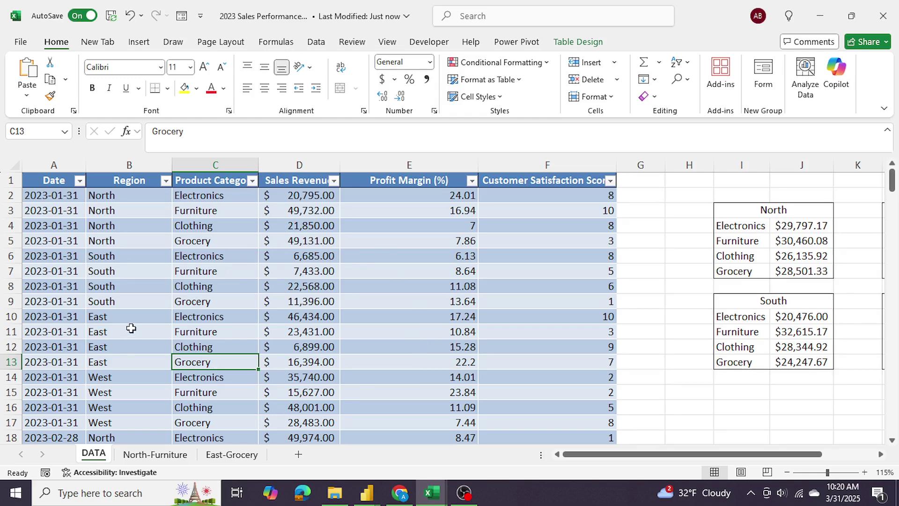
# Step: View the FILTER formula behind the North-Furniture sheet's first record
pyautogui.click(156, 455)
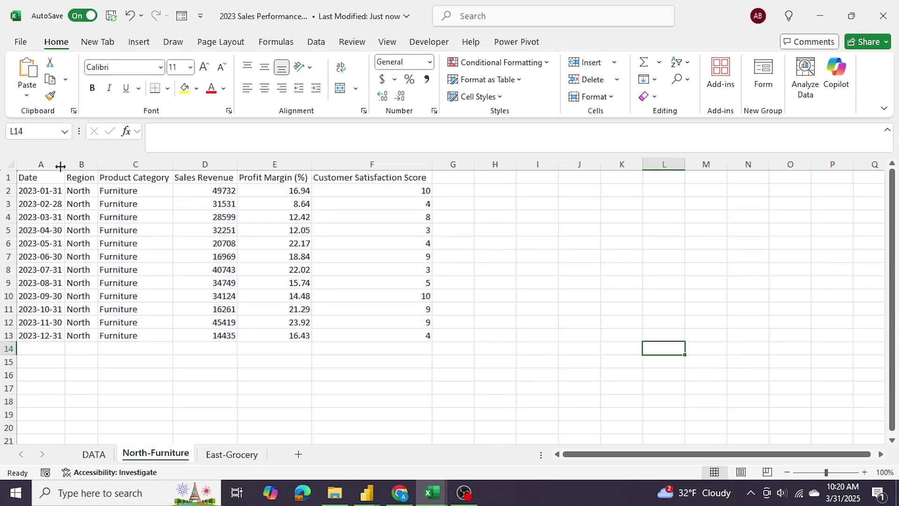
pyautogui.click(41, 177)
pyautogui.click(45, 191)
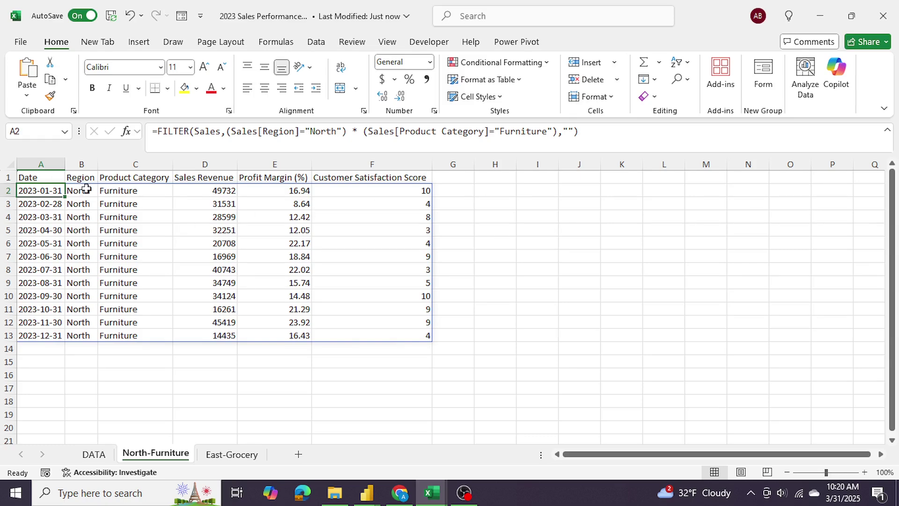
pyautogui.moveTo(56, 191); pyautogui.dragTo(295, 190)
# Step: Browse the DATA and East-Grocery sheets, selecting the East grocery records, and finish on North-Furniture
pyautogui.click(204, 427)
pyautogui.click(94, 454)
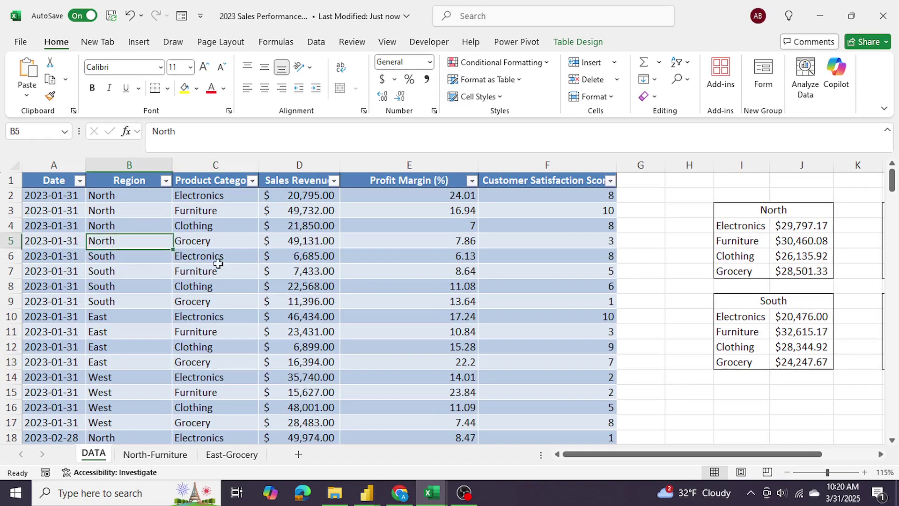
pyautogui.moveTo(105, 240); pyautogui.dragTo(450, 346)
pyautogui.click(232, 454)
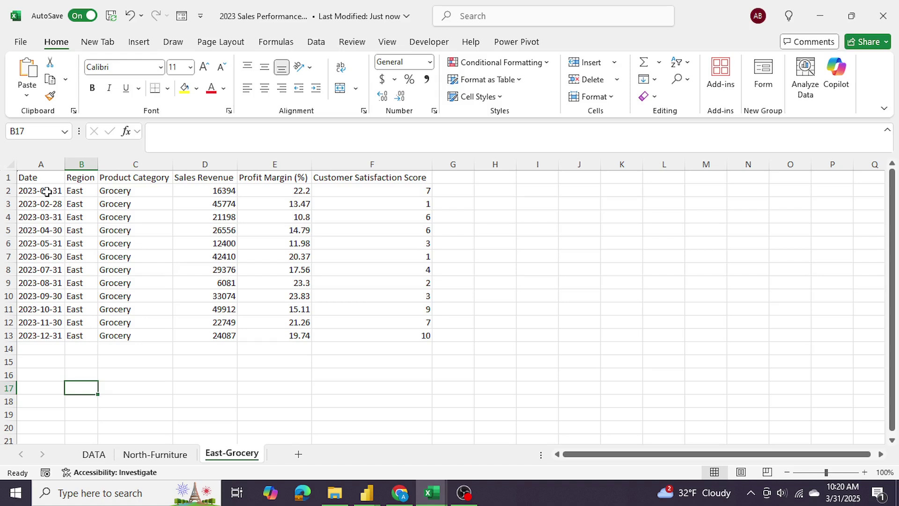
pyautogui.moveTo(41, 191)
pyautogui.mouseDown()
pyautogui.moveTo(391, 210)
pyautogui.moveTo(397, 327)
pyautogui.mouseUp()
pyautogui.click(538, 322)
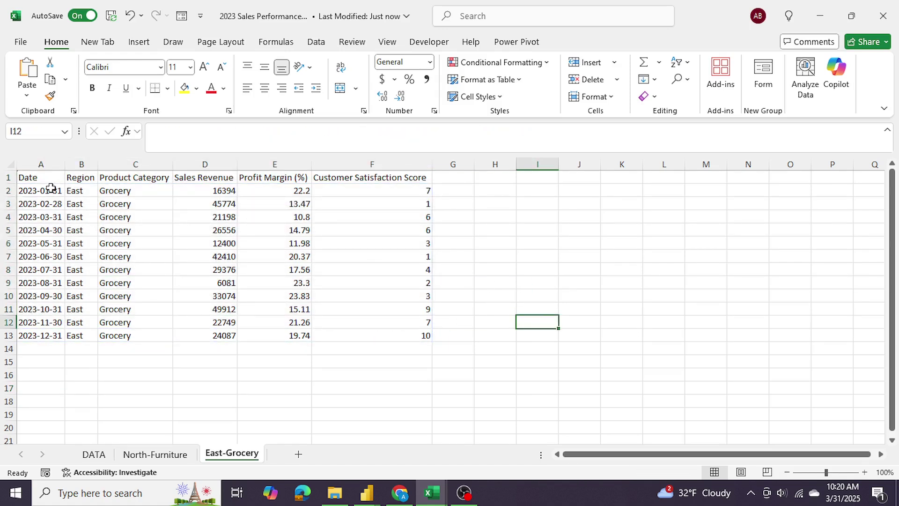
pyautogui.moveTo(41, 191); pyautogui.dragTo(386, 335)
pyautogui.click(274, 375)
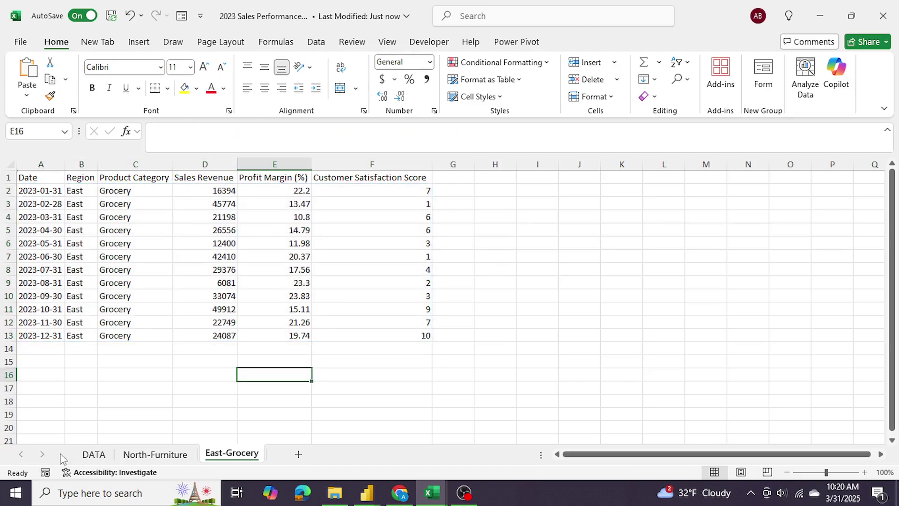
pyautogui.click(94, 454)
pyautogui.click(688, 301)
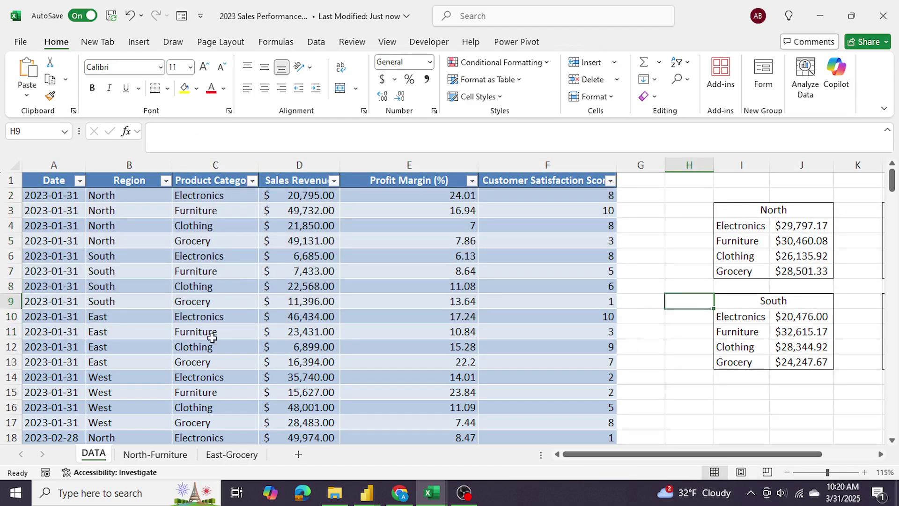
pyautogui.click(155, 454)
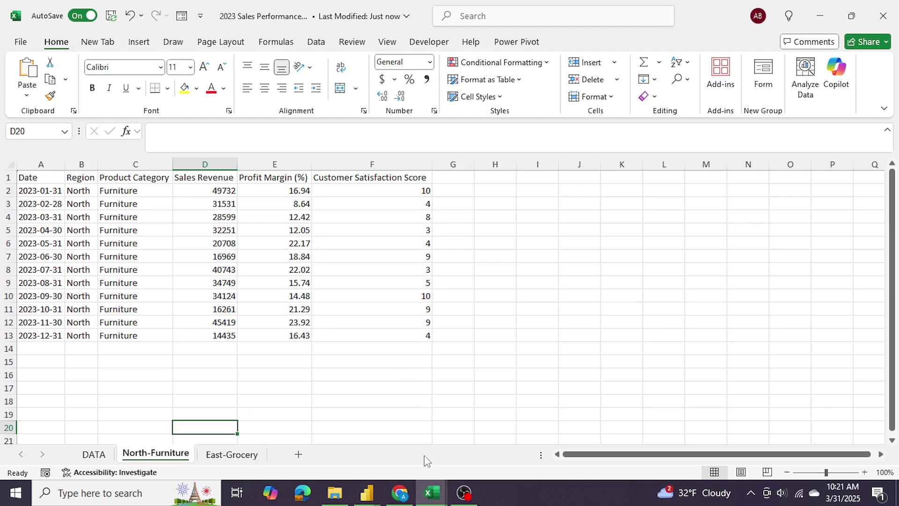
# Step: Switch between Power BI and Excel windows, landing on the 2023 Sales Performance workbook's DATA sheet
pyautogui.click(368, 492)
pyautogui.click(436, 436)
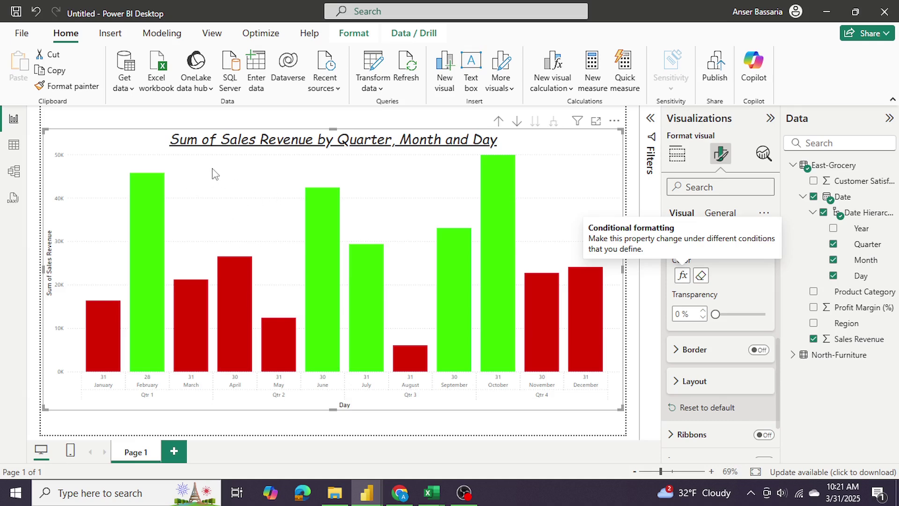
pyautogui.click(431, 492)
pyautogui.click(330, 422)
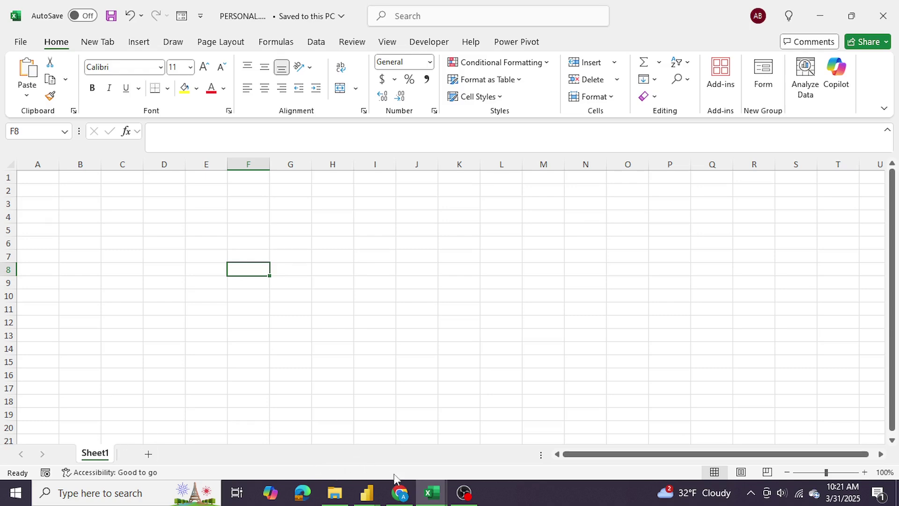
pyautogui.click(431, 492)
pyautogui.click(502, 436)
pyautogui.click(94, 453)
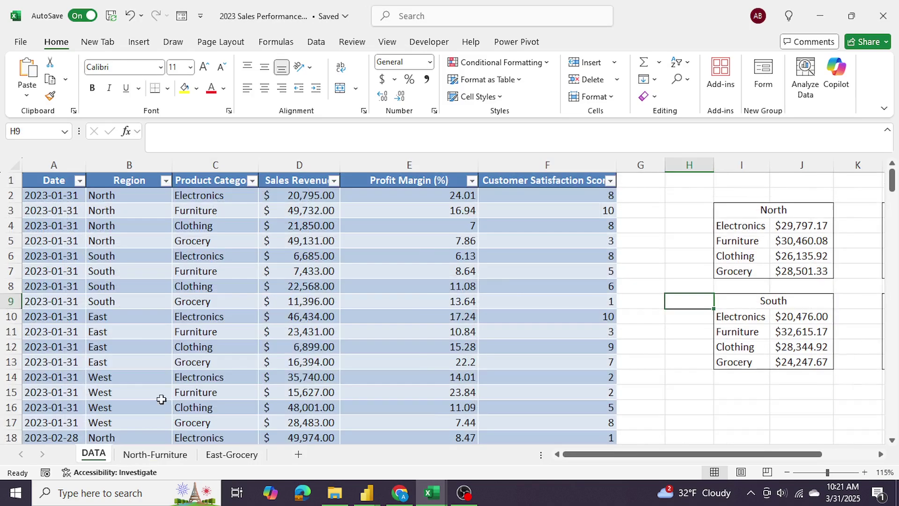
pyautogui.moveTo(730, 454); pyautogui.dragTo(806, 457)
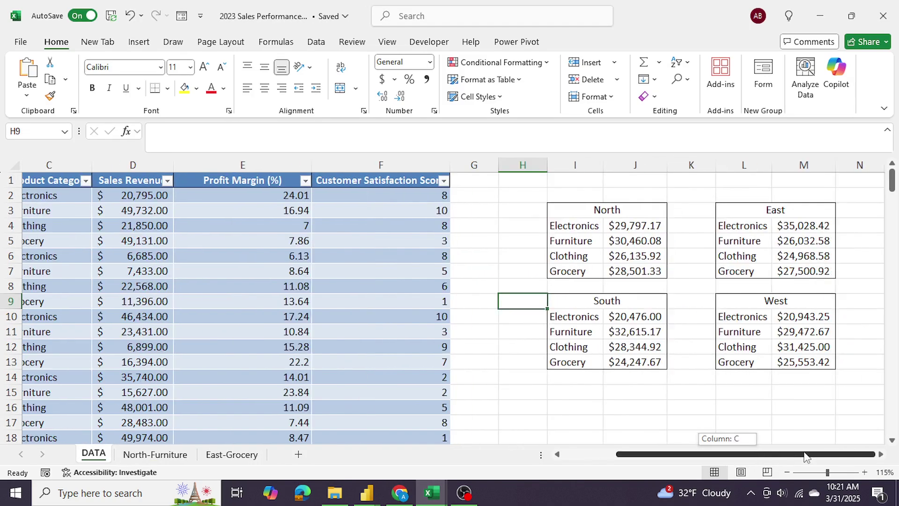
# Step: Check the East Grocery AVERAGEIFS in M7 against the status-bar average of East-Grocery D2:D13 (27,500.92)
pyautogui.click(758, 210)
pyautogui.click(742, 272)
pyautogui.click(783, 271)
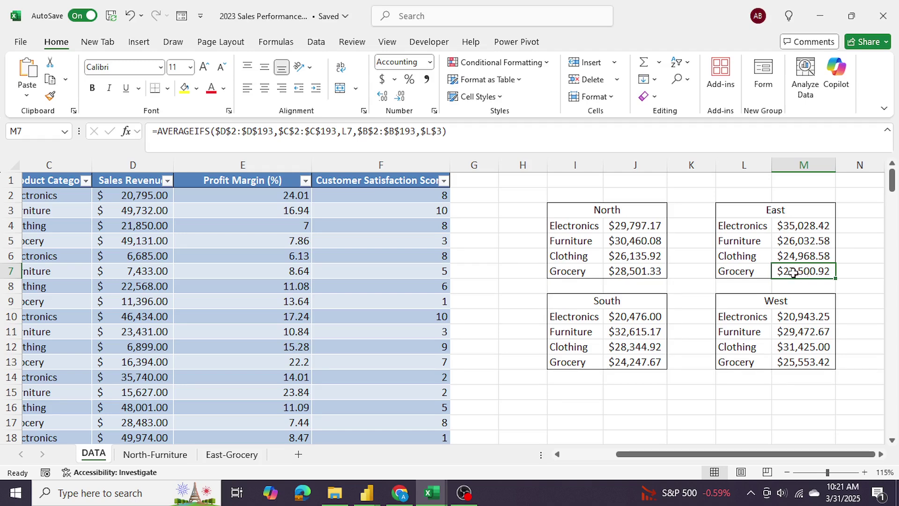
pyautogui.click(231, 454)
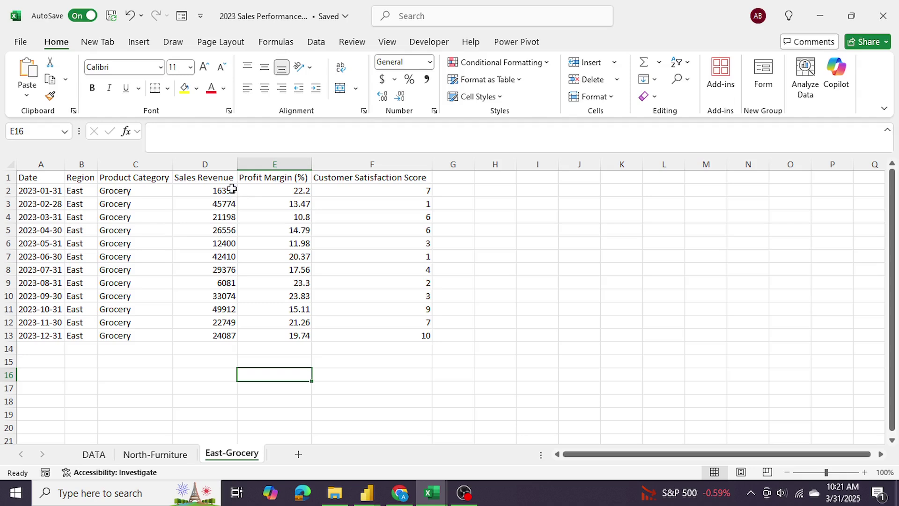
pyautogui.moveTo(211, 192); pyautogui.dragTo(202, 339)
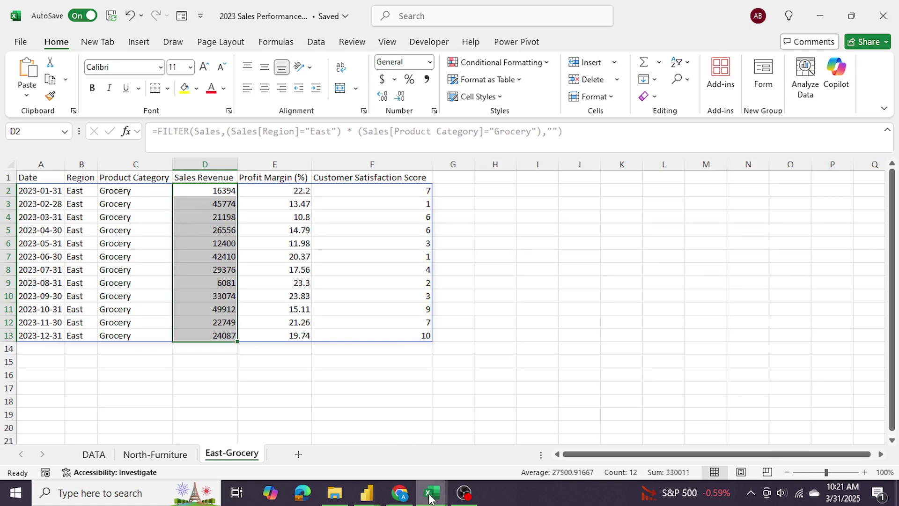
# Step: Return to the Power BI report showing the green-and-red Sales Revenue chart
pyautogui.click(365, 492)
pyautogui.click(419, 416)
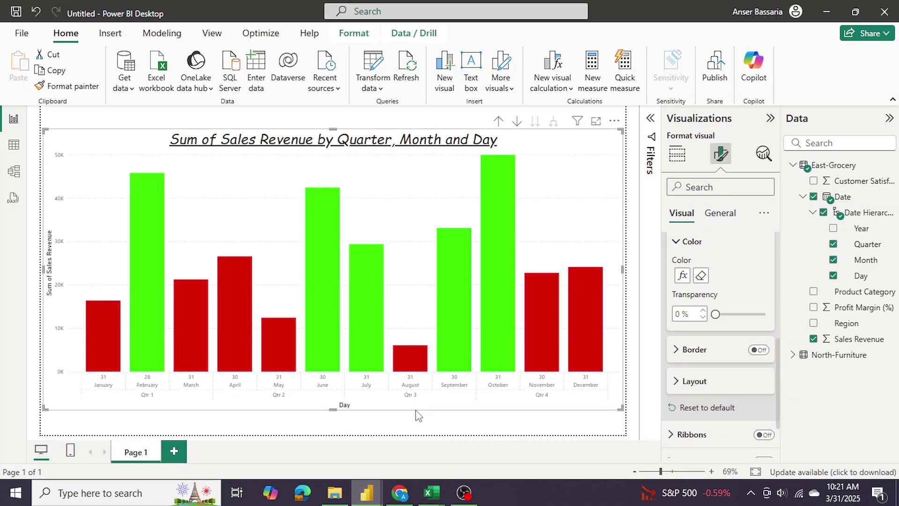